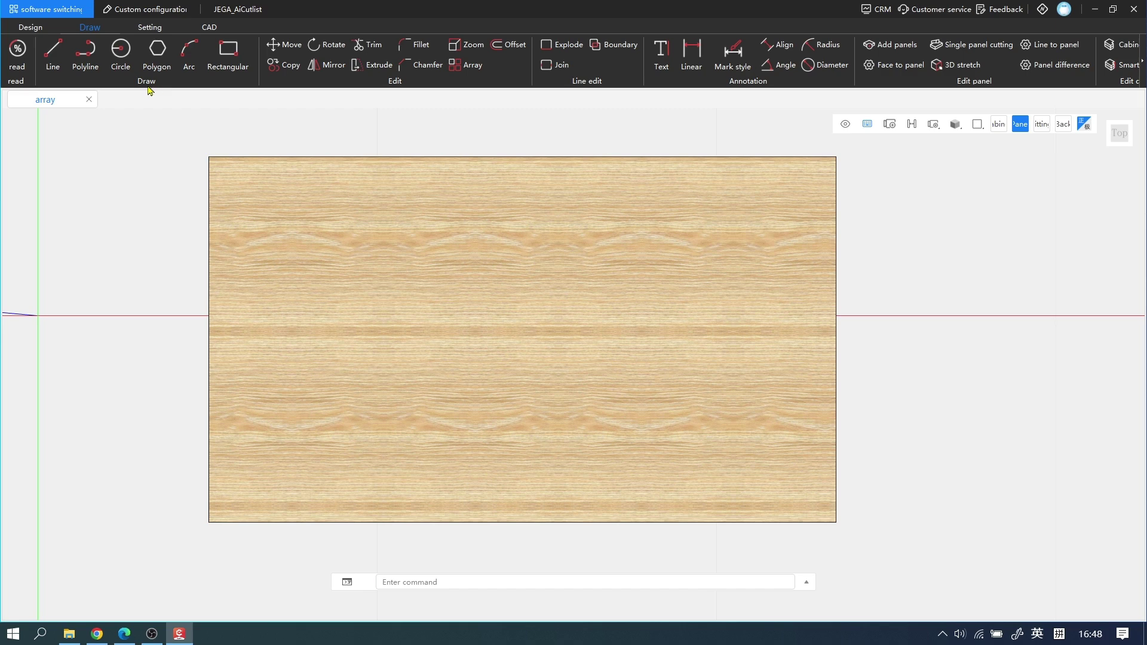
Draw a near-square rectangle in the upper-left part of the wood panel.
click(229, 55)
click(322, 206)
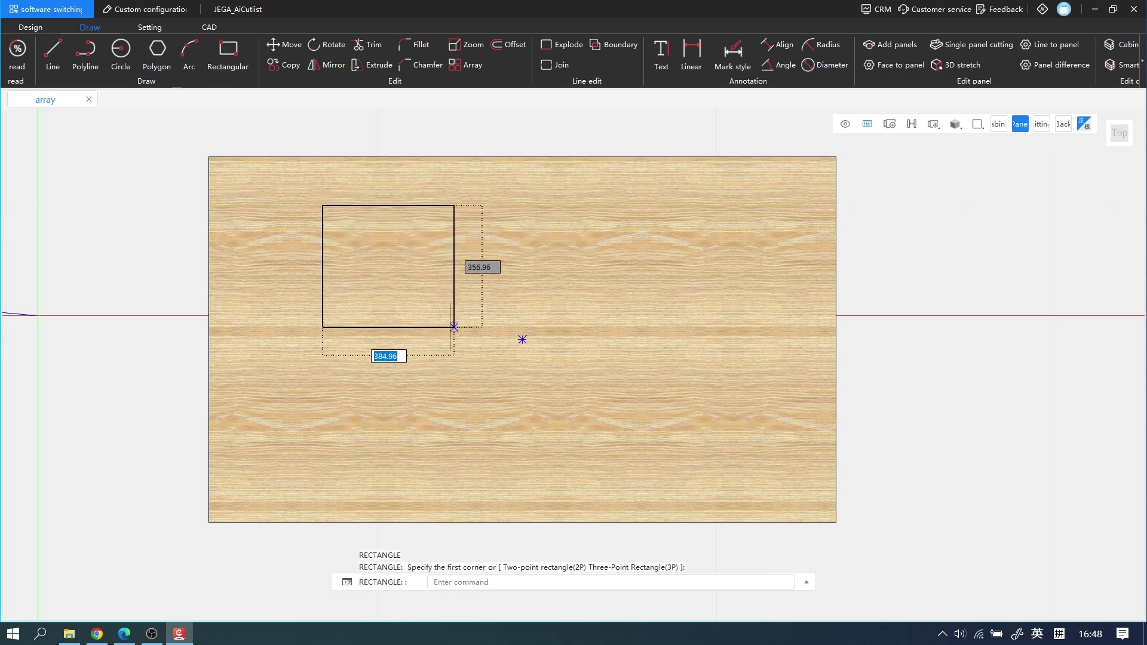
click(441, 317)
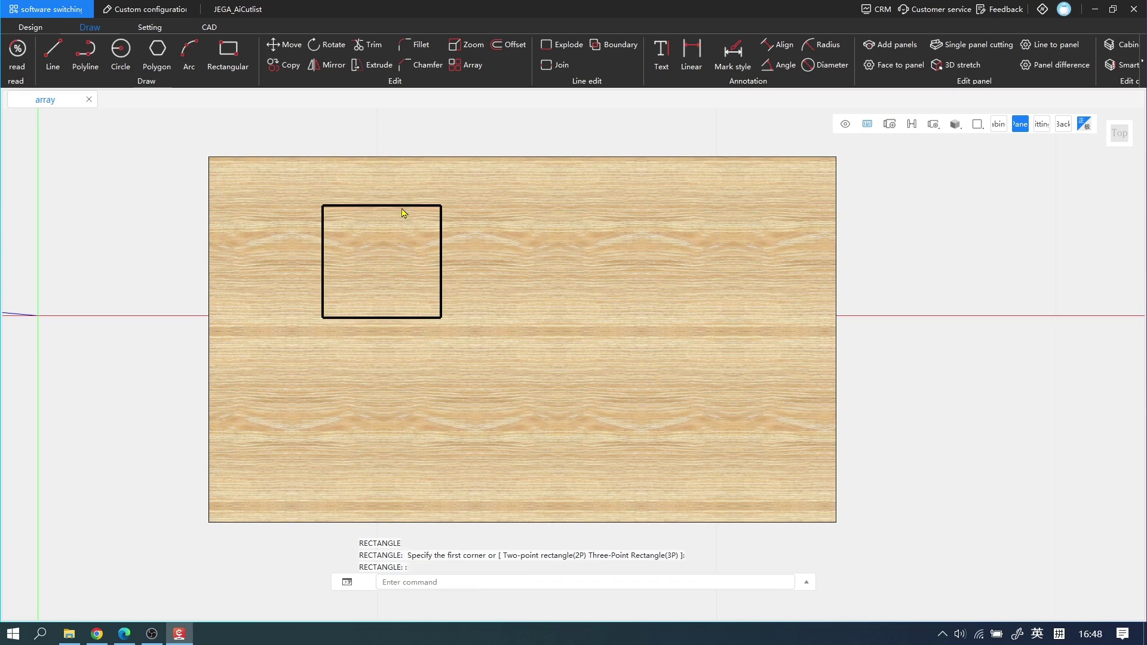
click(584, 179)
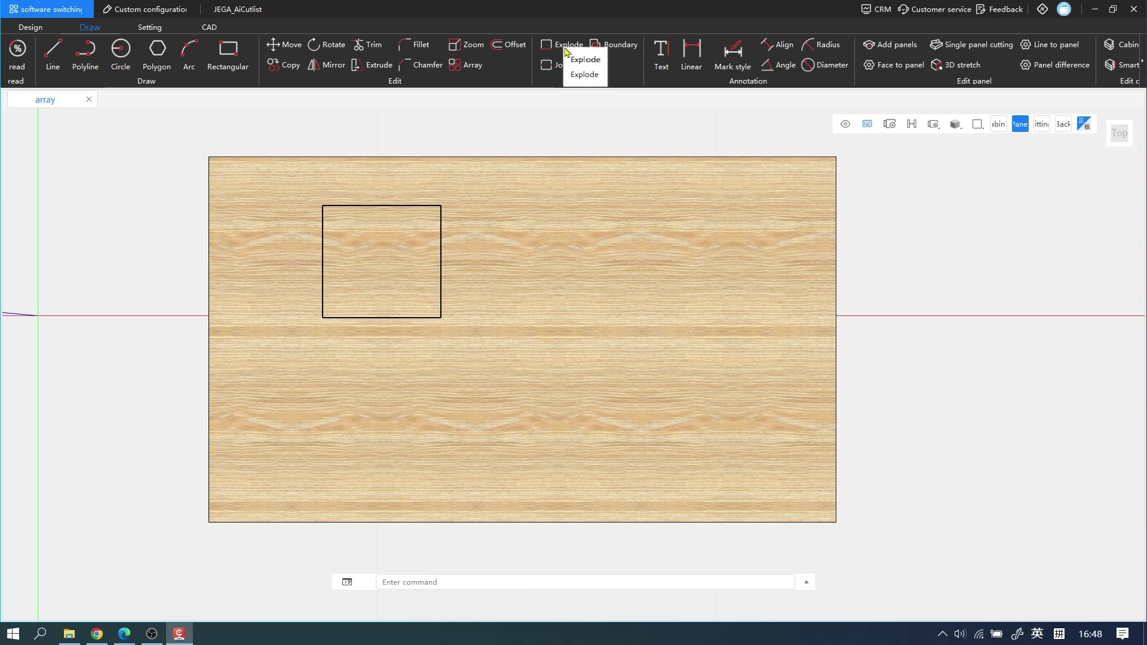
Explode the rectangle into separate lines and select each of its four sides individually.
click(418, 212)
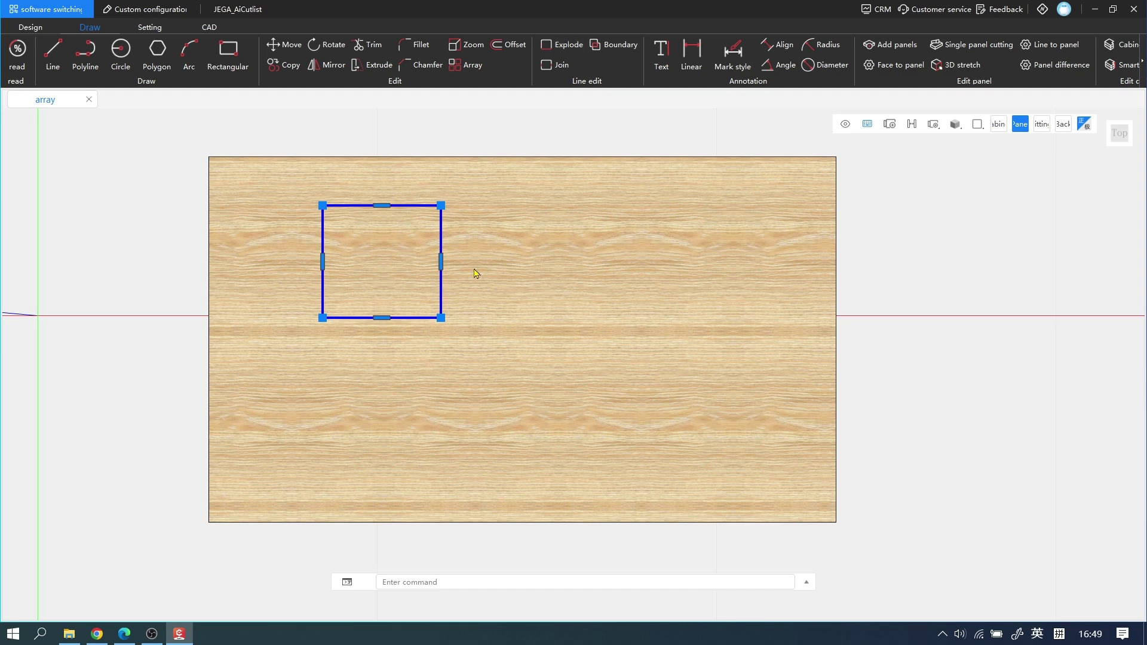
text(Ep)
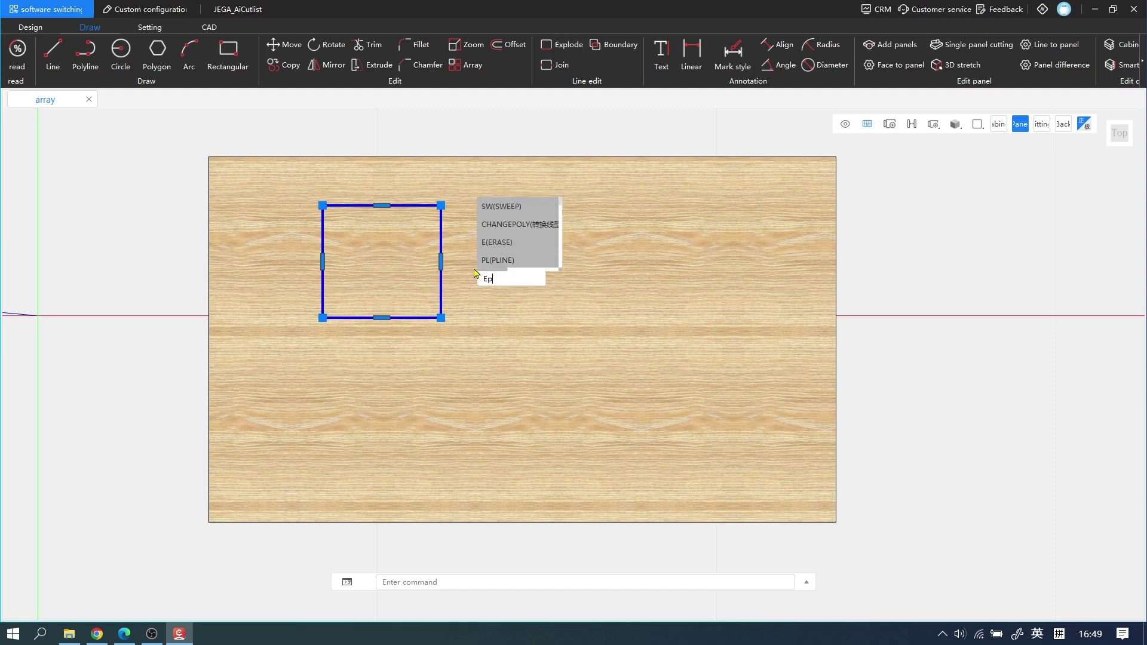
key(BackSpace)
text(xp)
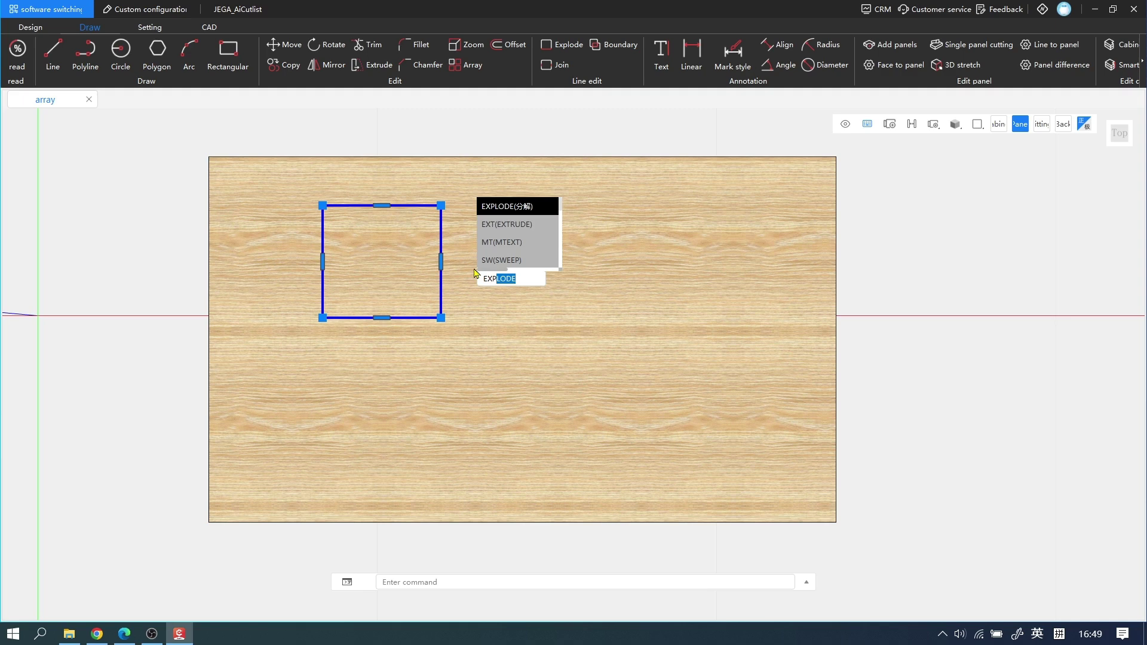
key(Return)
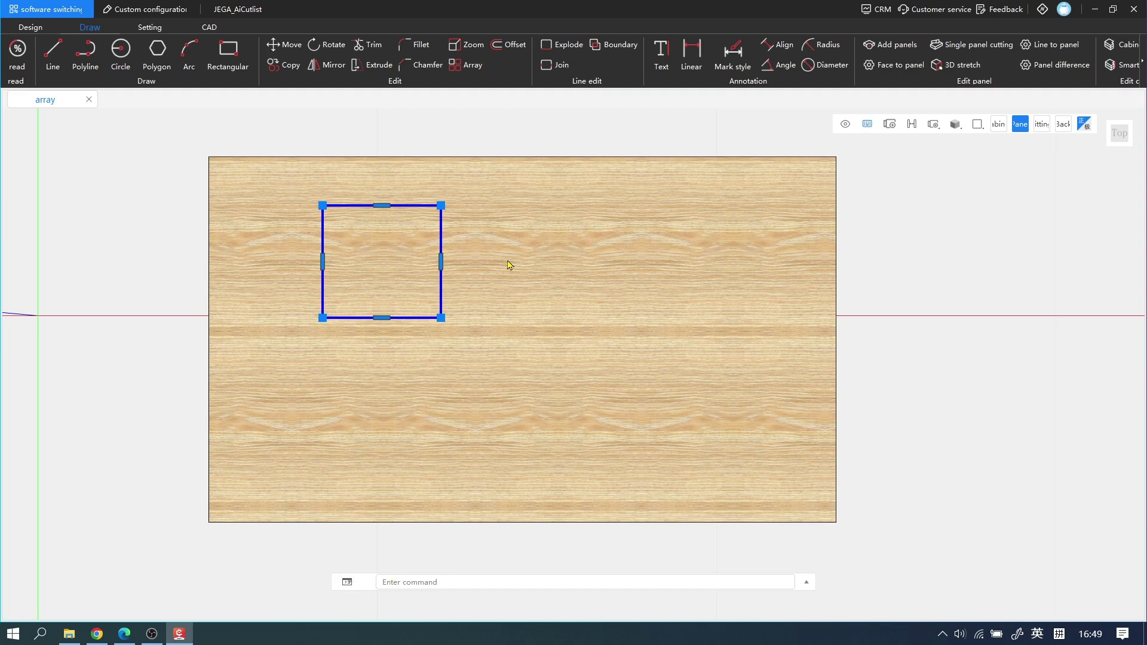
text(EX)
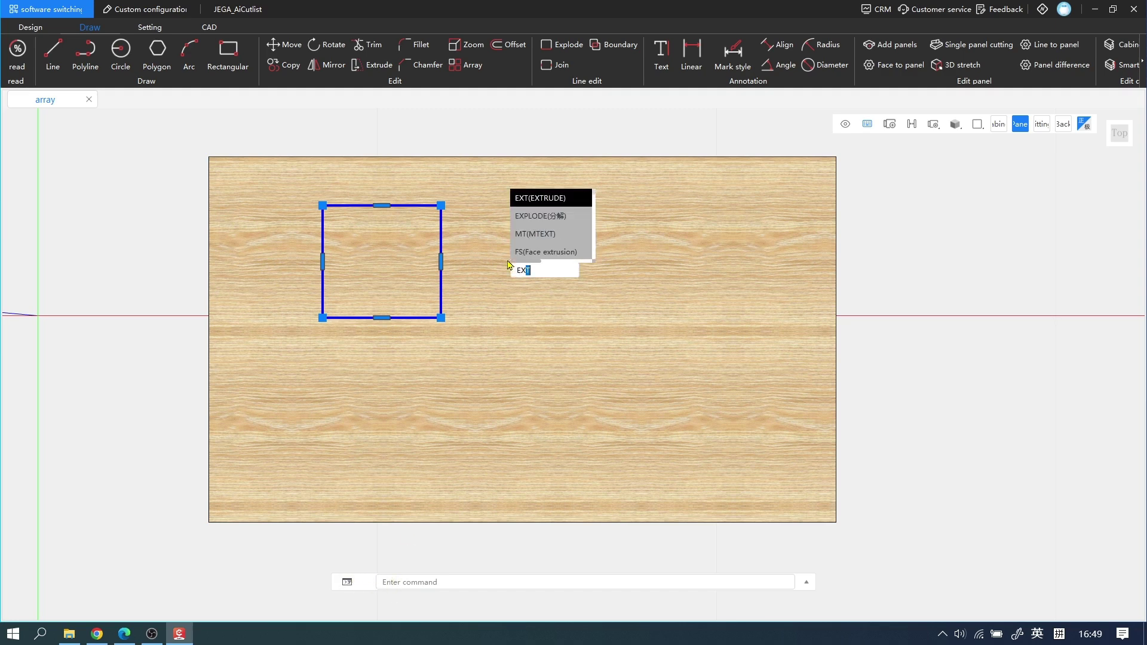
text(PLODE)
key(Return)
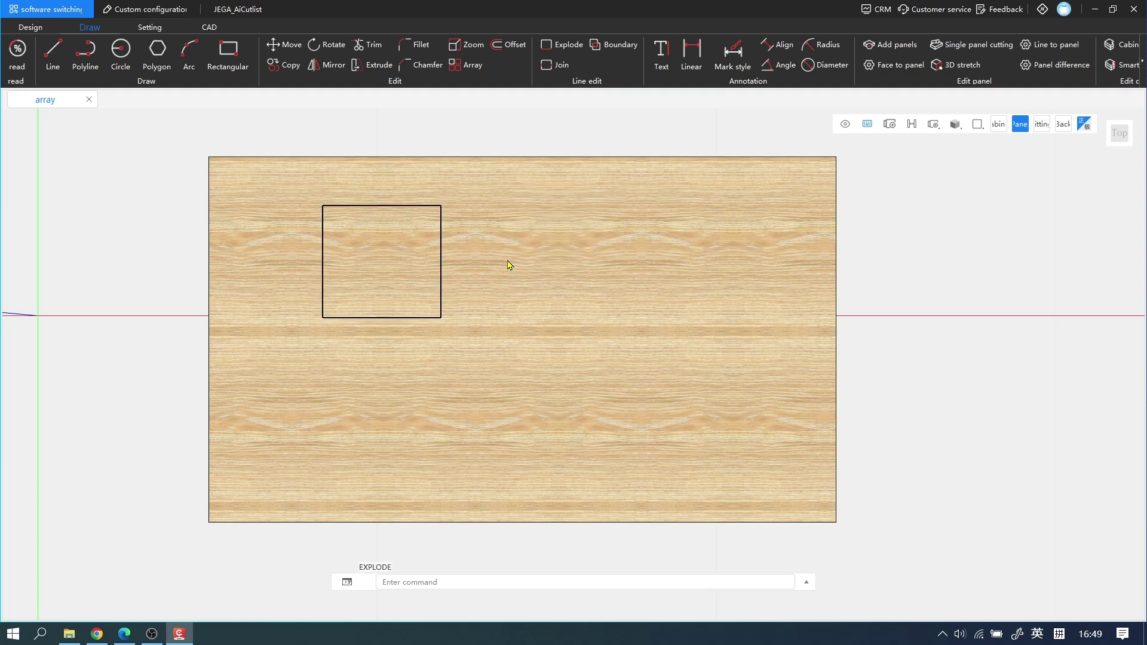
click(441, 287)
click(396, 206)
click(322, 268)
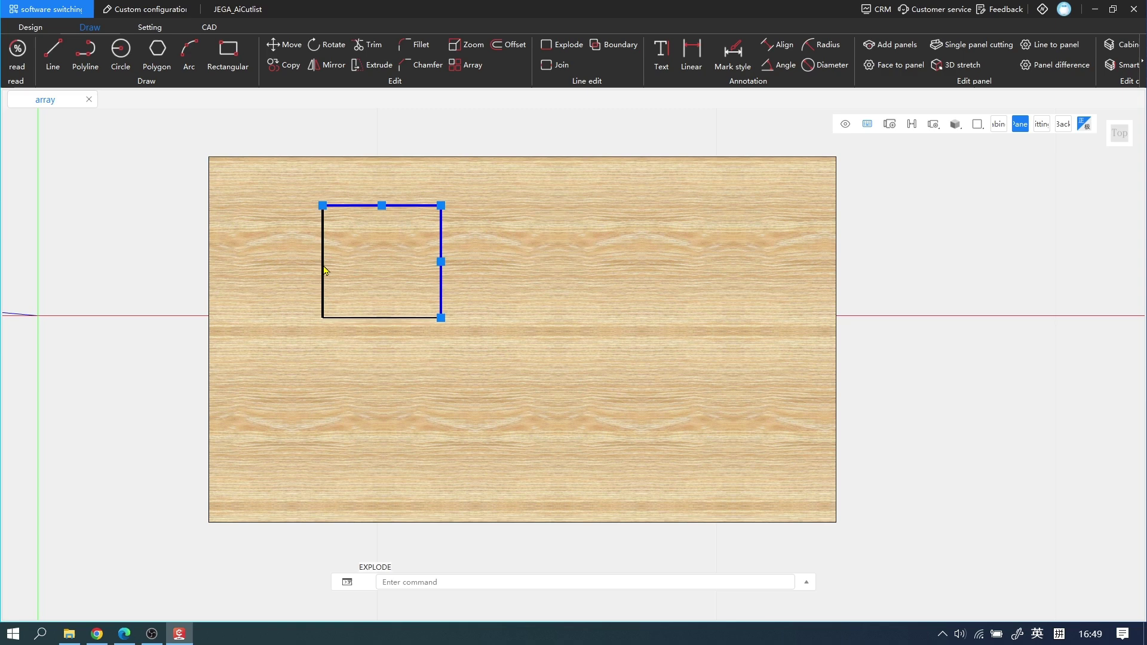
click(385, 319)
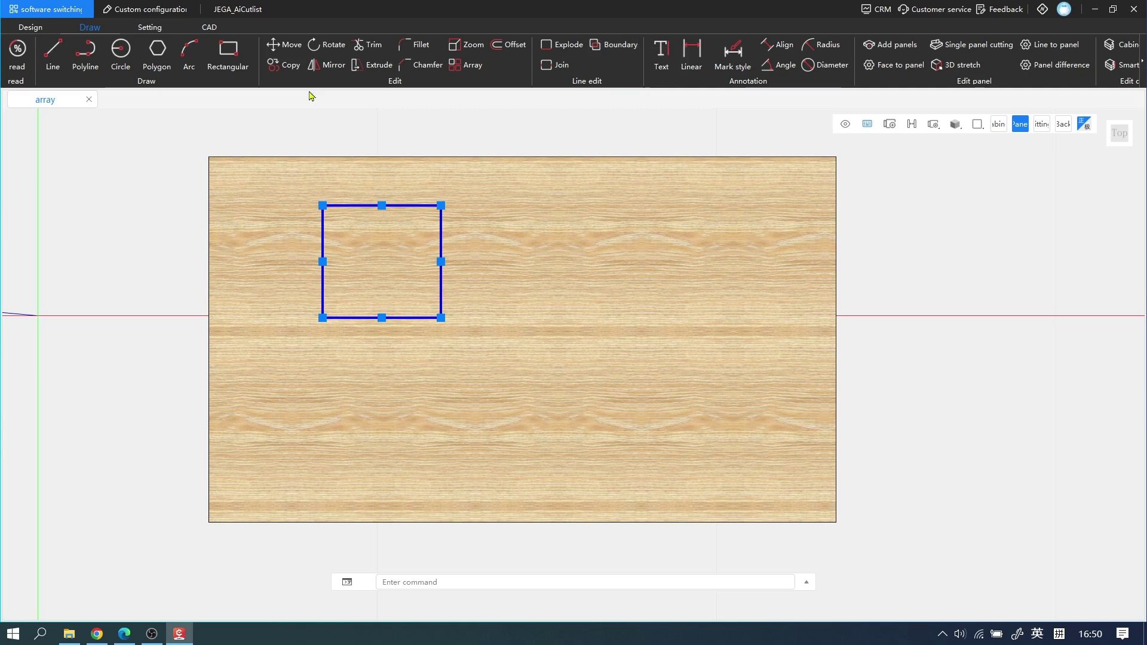
Draw a circle to the right of the exploded rectangle and a smaller square starting at the circle's centre.
click(121, 49)
click(497, 213)
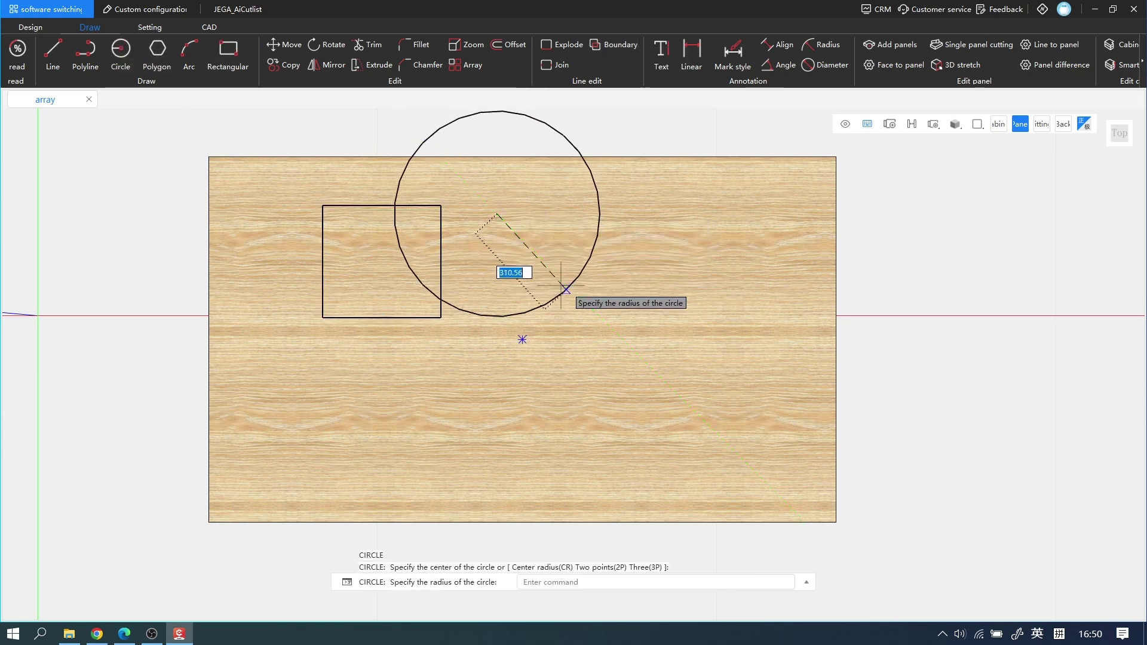
click(523, 241)
click(228, 49)
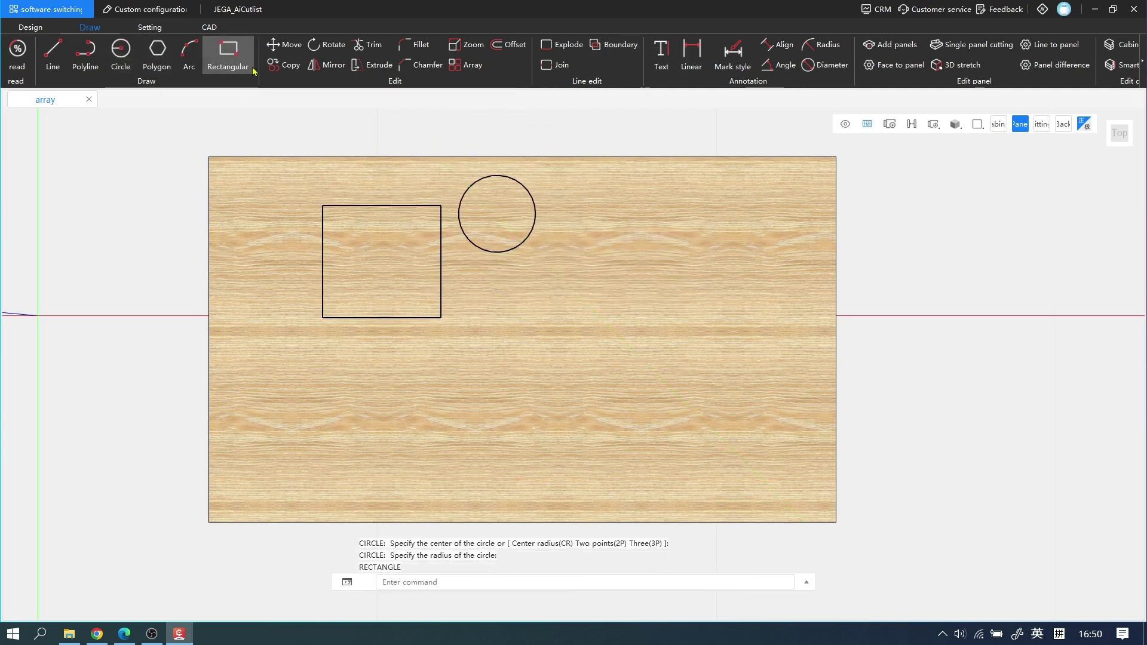
click(497, 213)
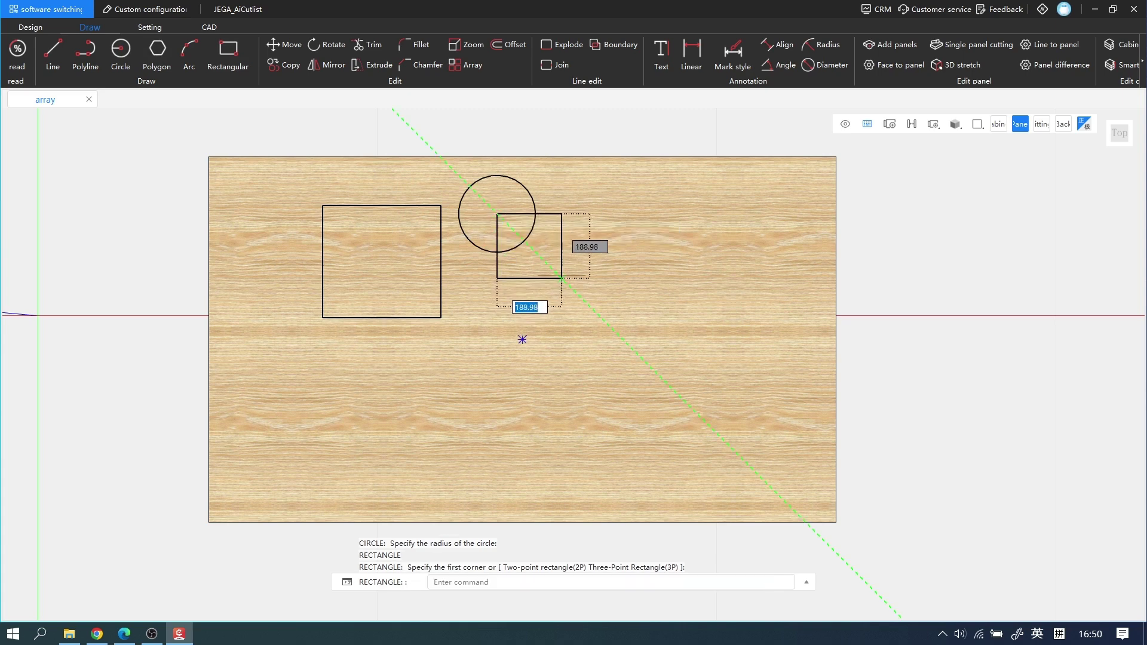
click(559, 275)
Draw a second circle of similar size centred on the small square's lower-right corner.
click(120, 49)
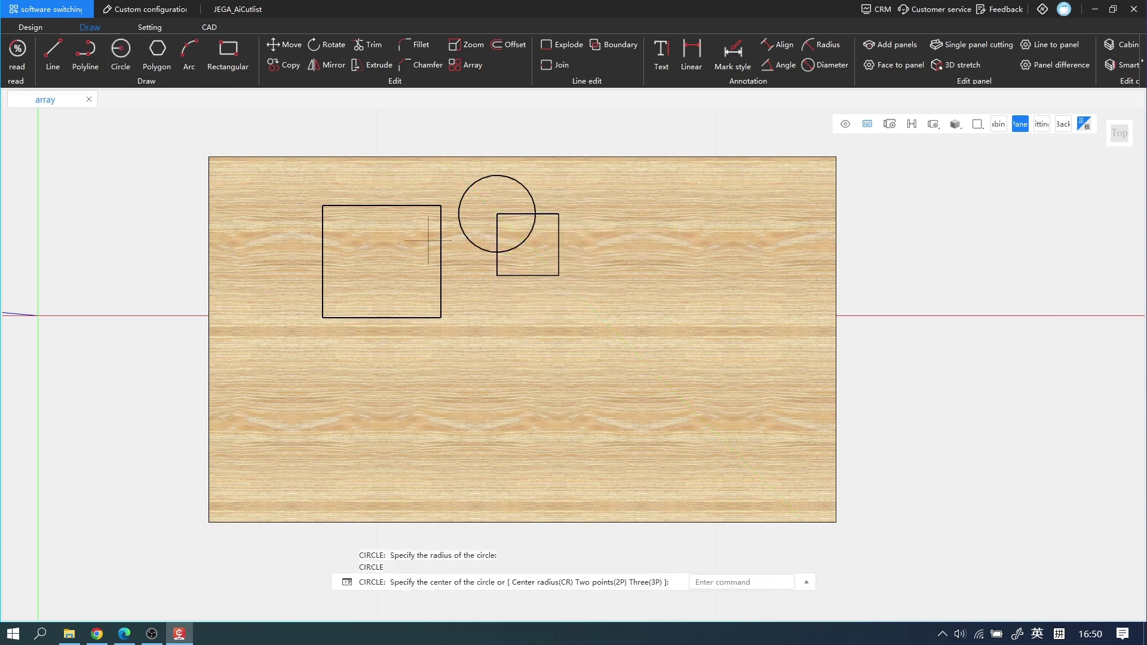
click(558, 275)
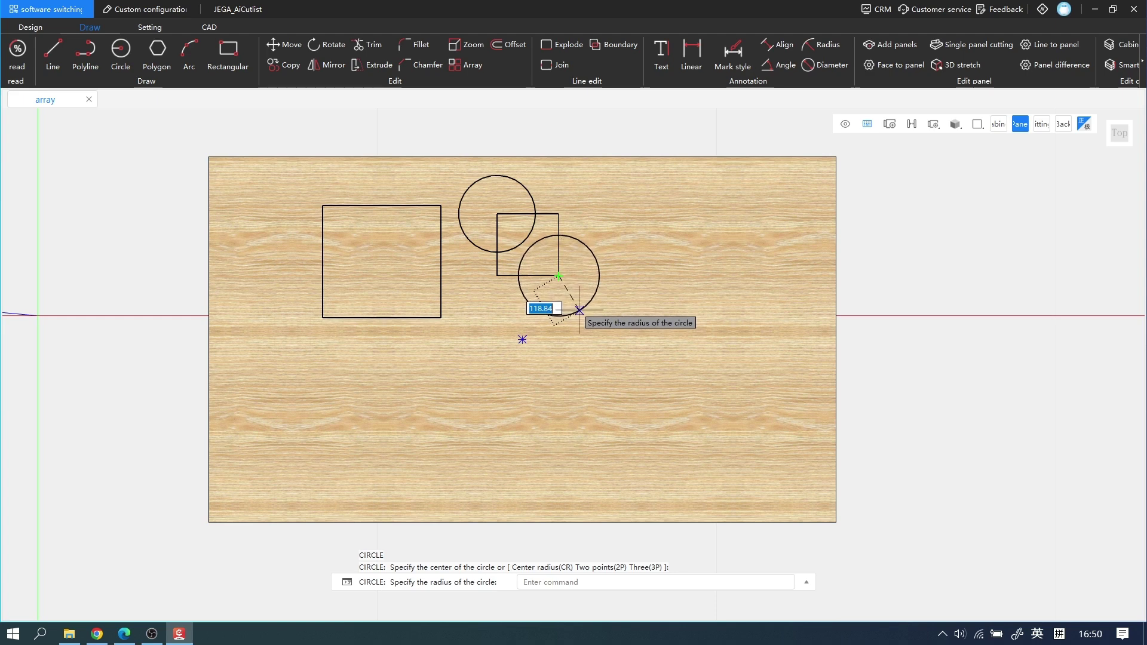
click(577, 309)
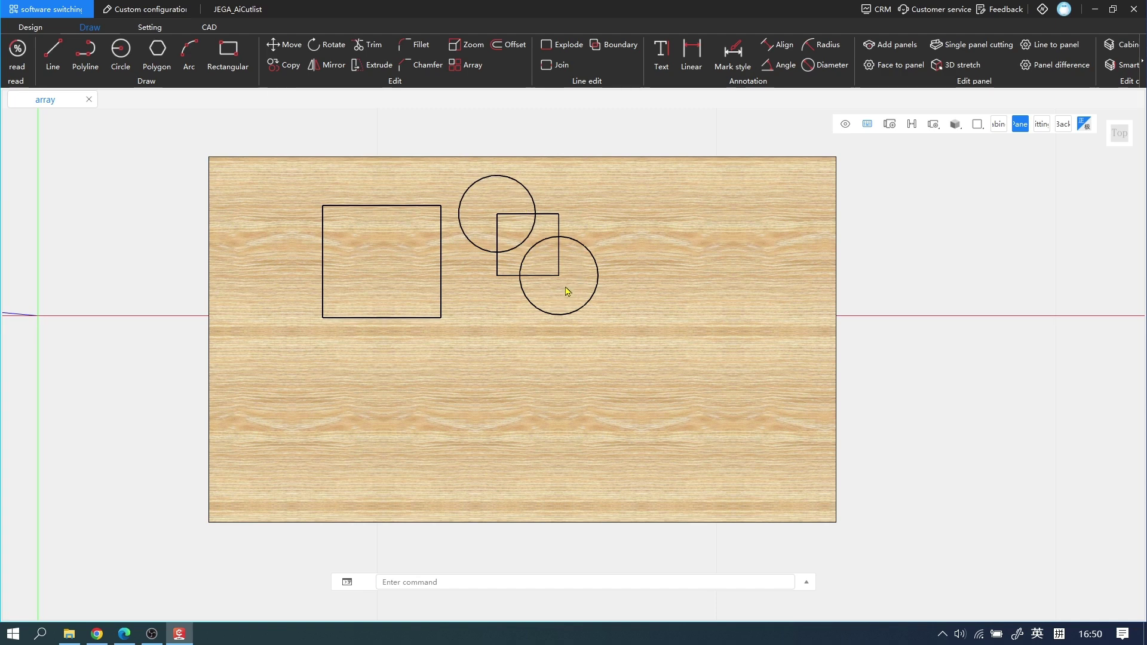
Generate boundary outlines from the closed areas of both circles that lie outside the small square.
click(625, 46)
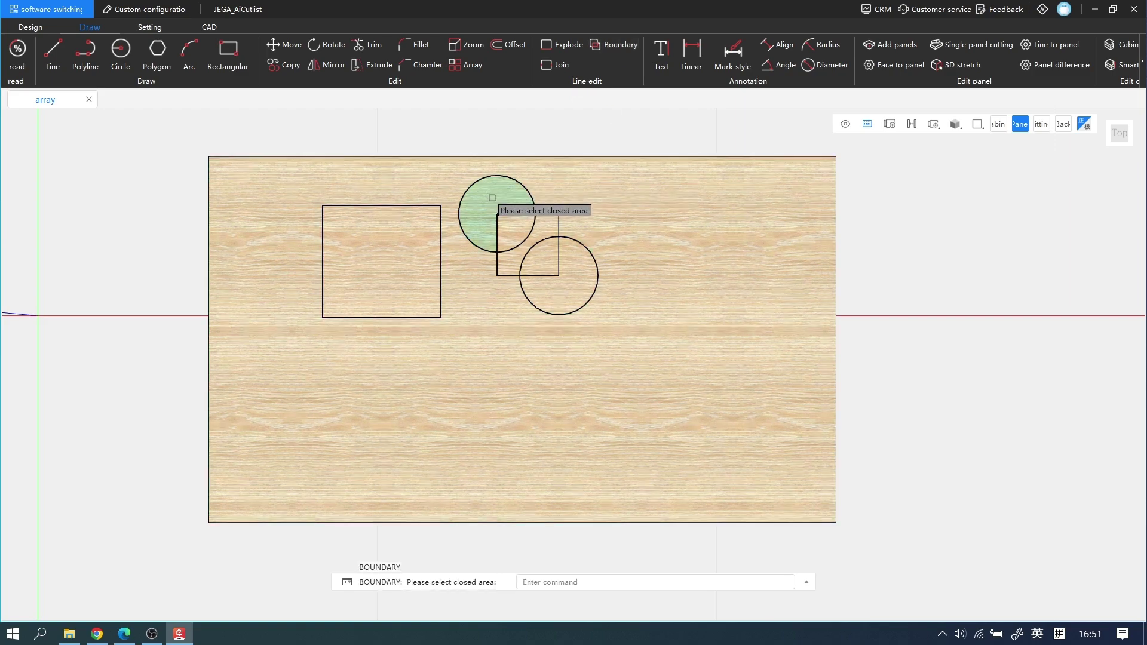
click(492, 198)
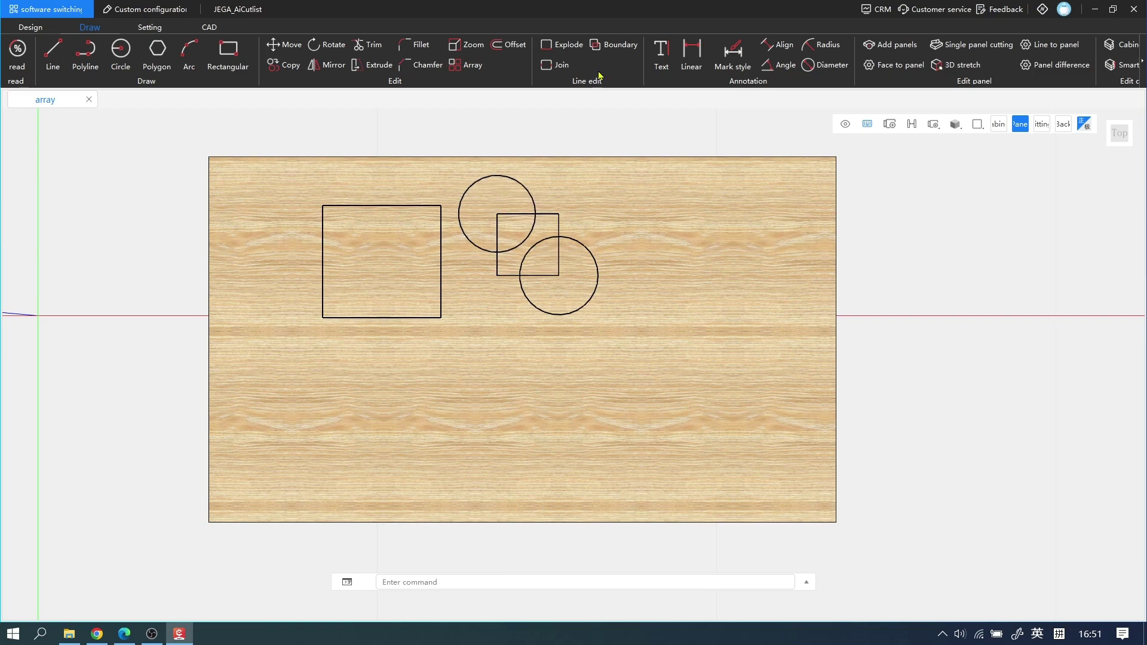
click(611, 49)
click(481, 205)
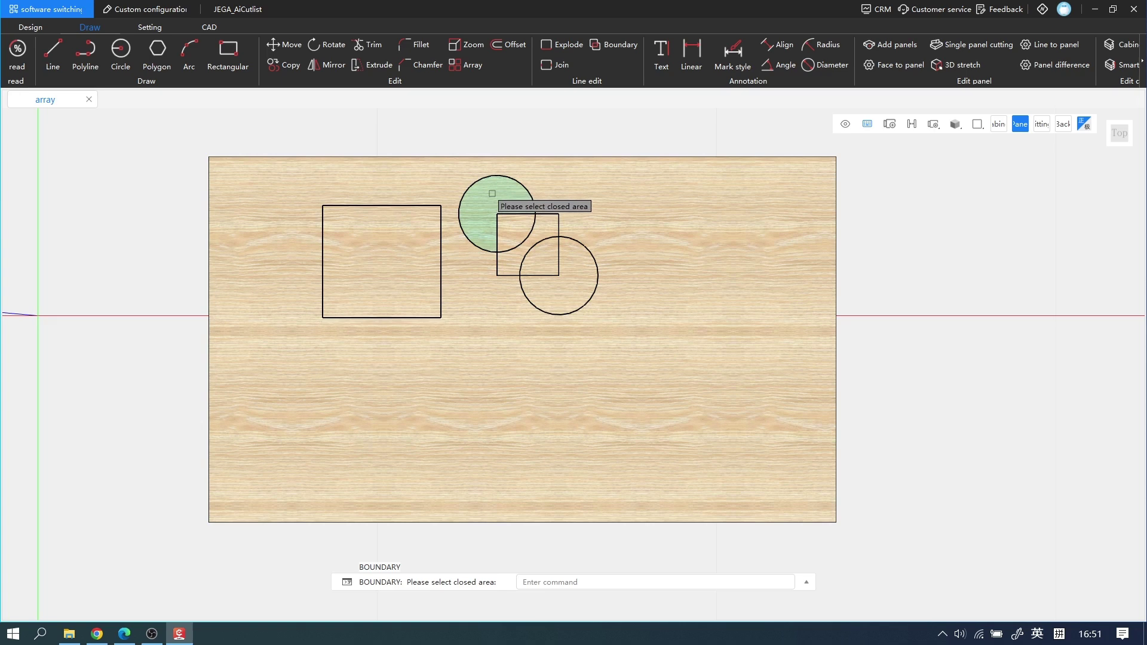
right_click(567, 286)
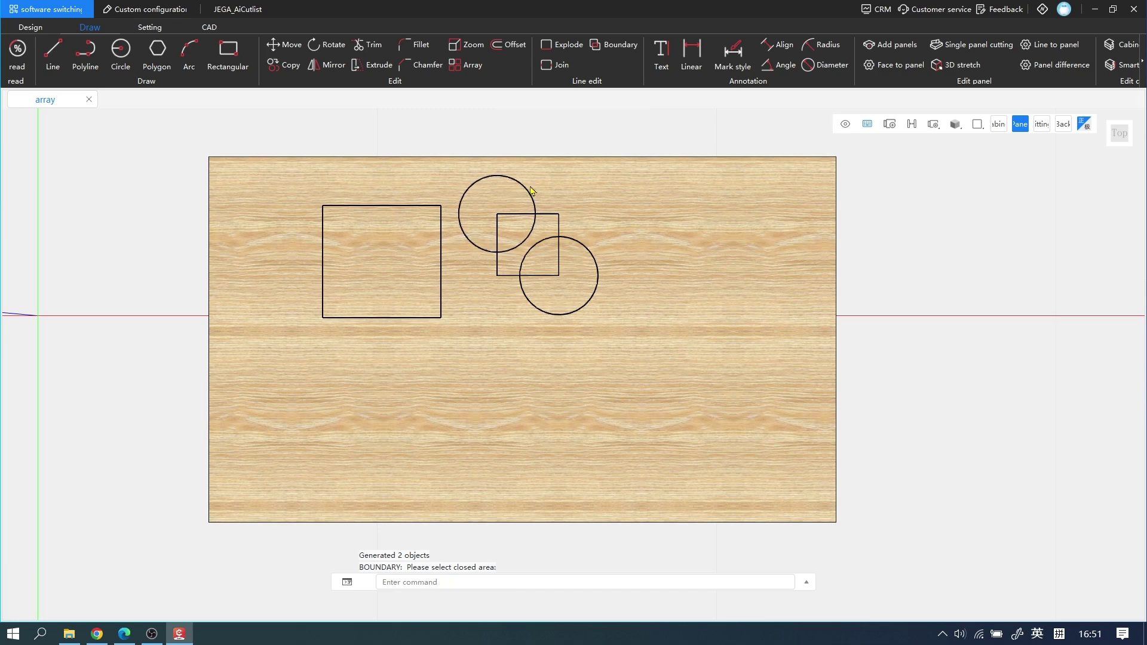
Move the two generated boundary outlines about 453 units horizontally to the right of the original shapes.
text(M)
key(Return)
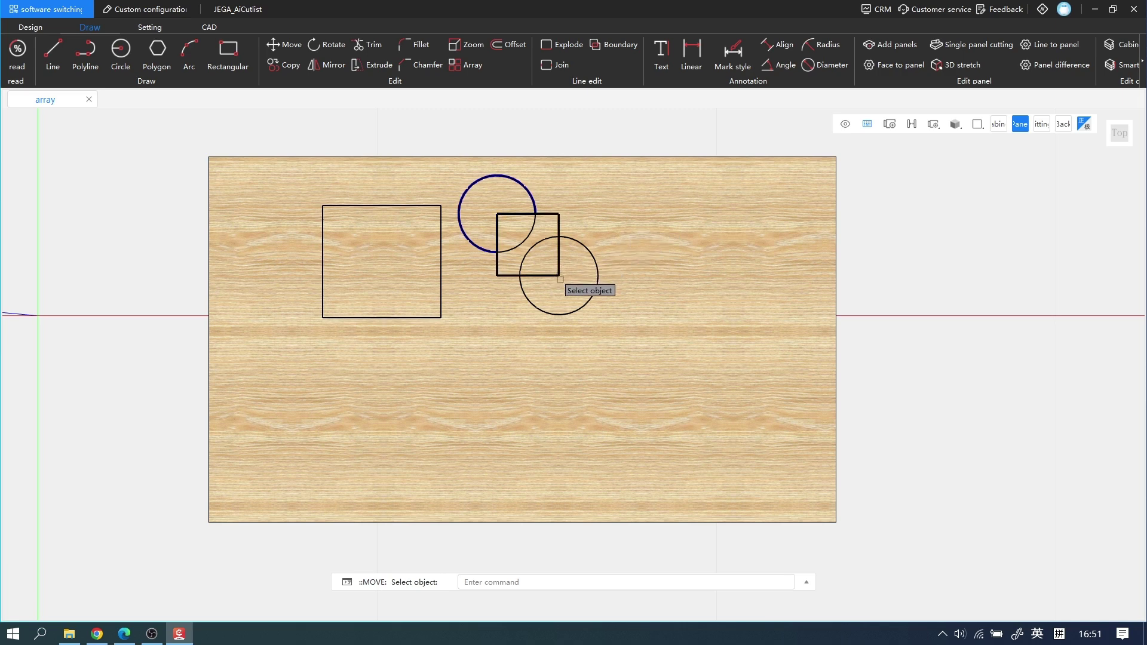
click(593, 307)
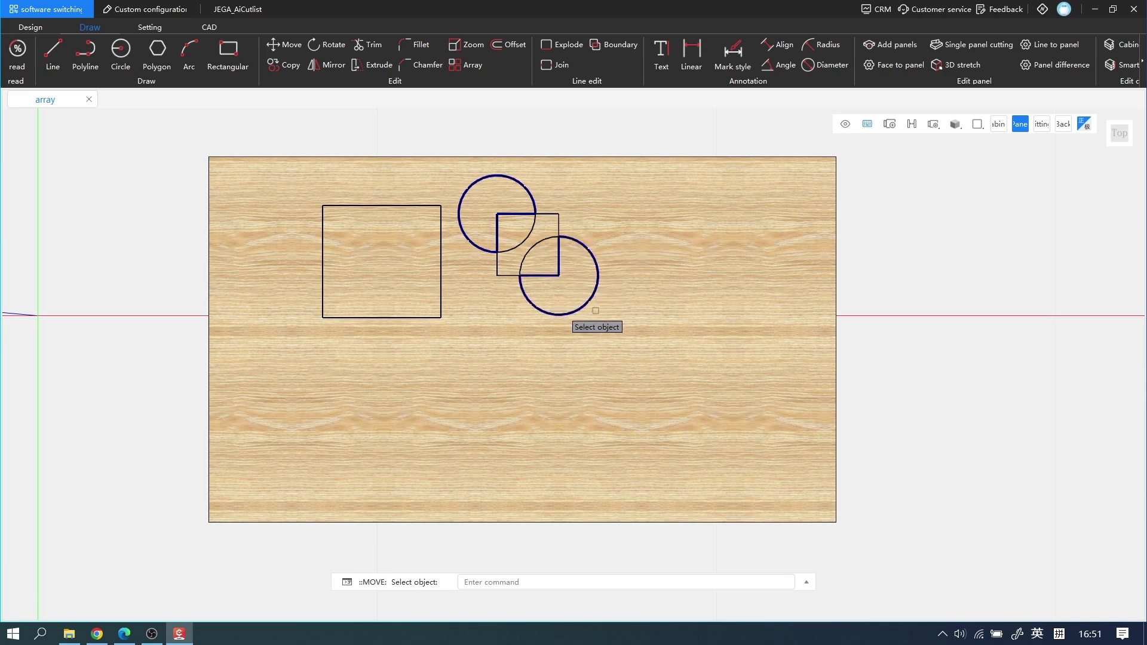
key(Return)
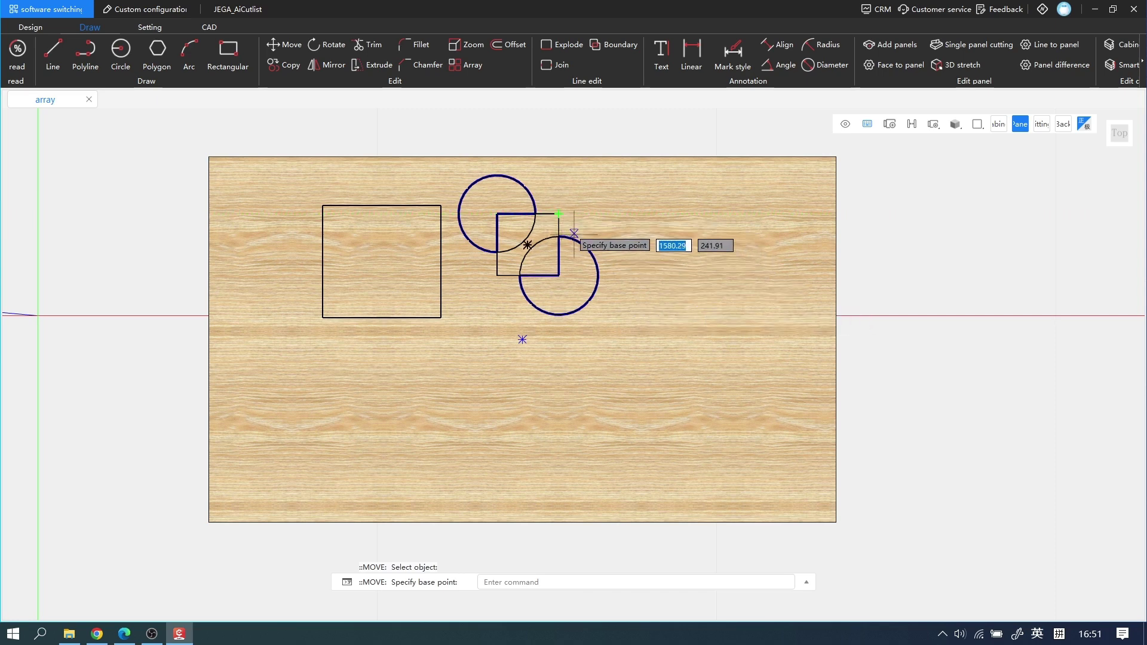
click(535, 214)
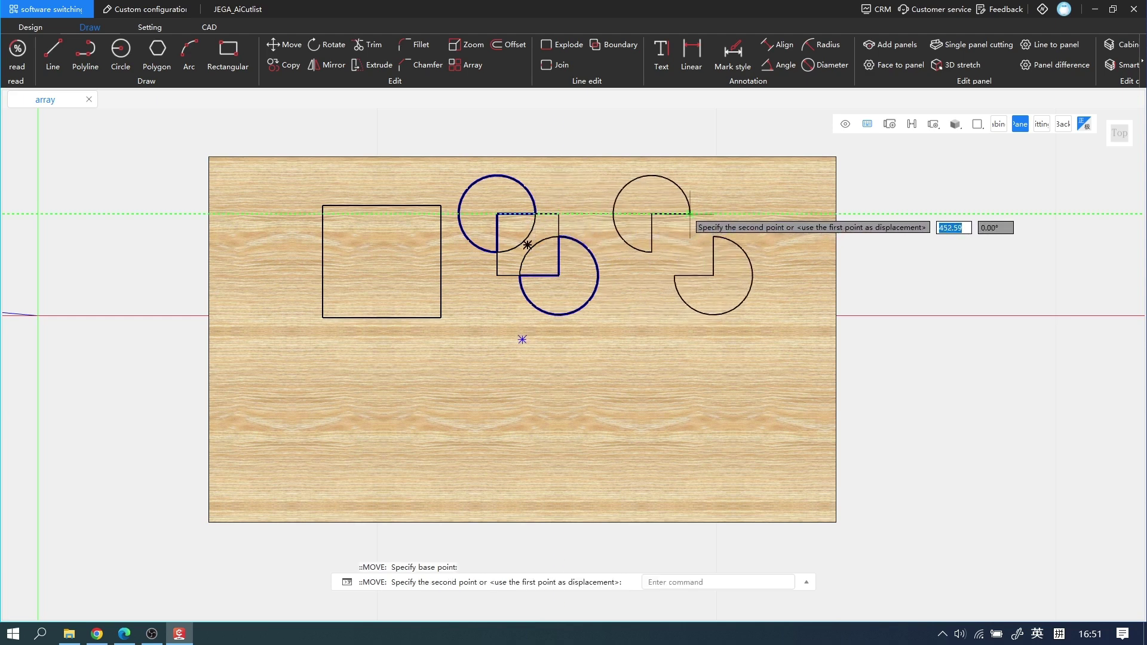
click(690, 214)
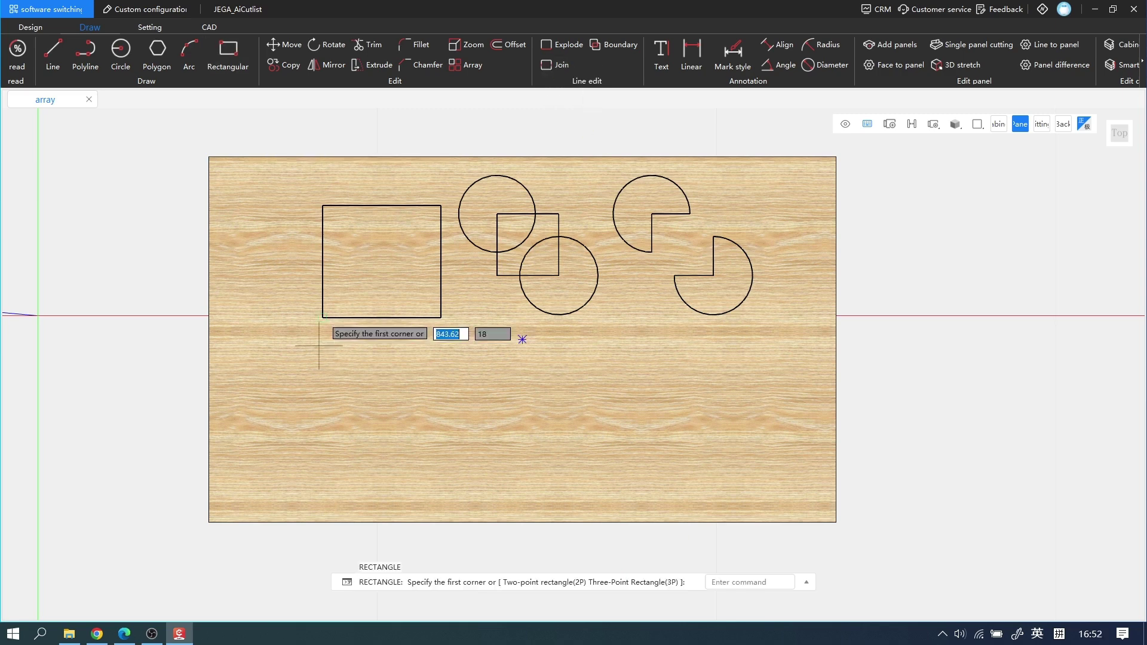
Draw a small rectangle in the panel's lower-left area, with circles centred on its upper-left and lower-right corners.
click(281, 355)
click(341, 407)
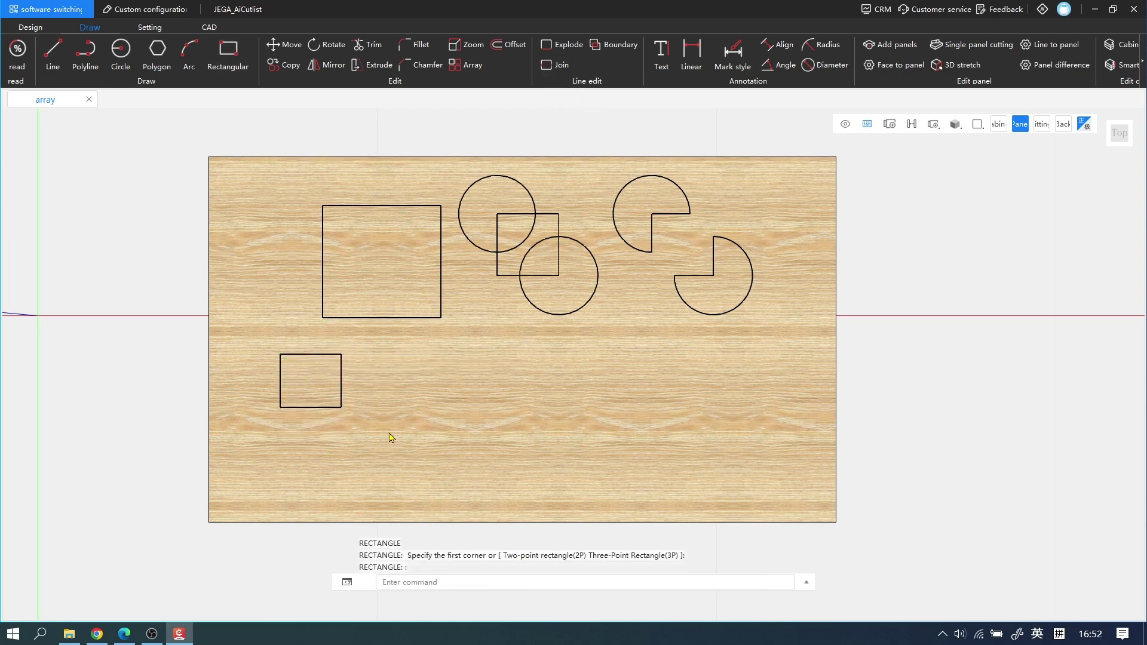
key(space)
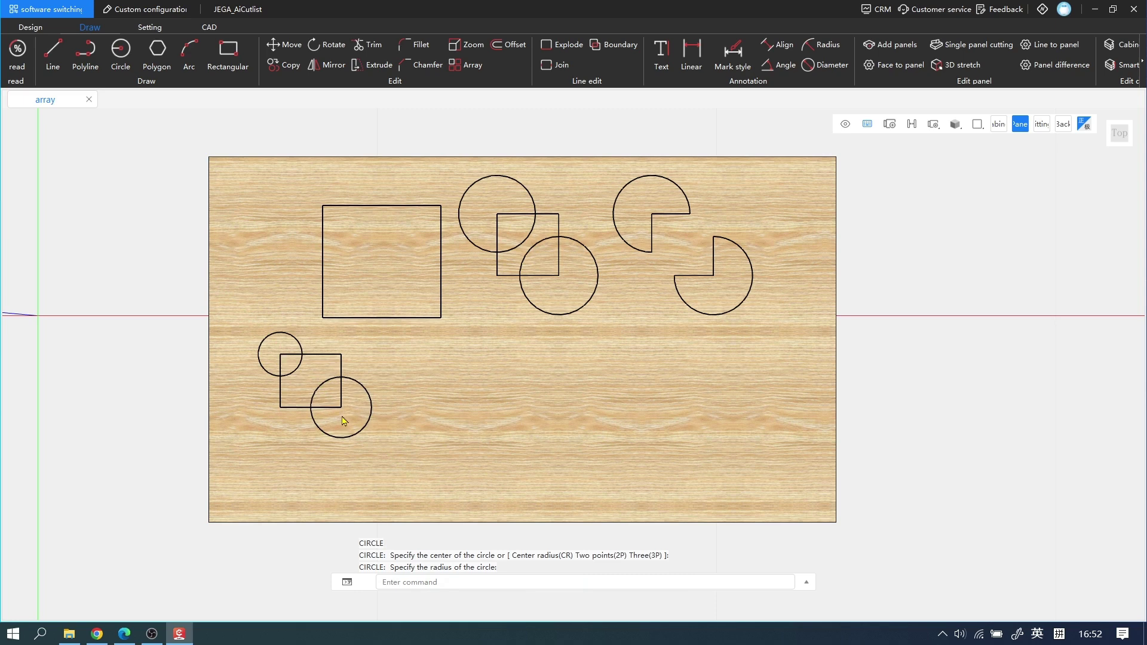
Trim all overlapping inner segments of the lower-left rectangle and its two circles, leaving only the combined outer contour.
text(tr)
key(Return)
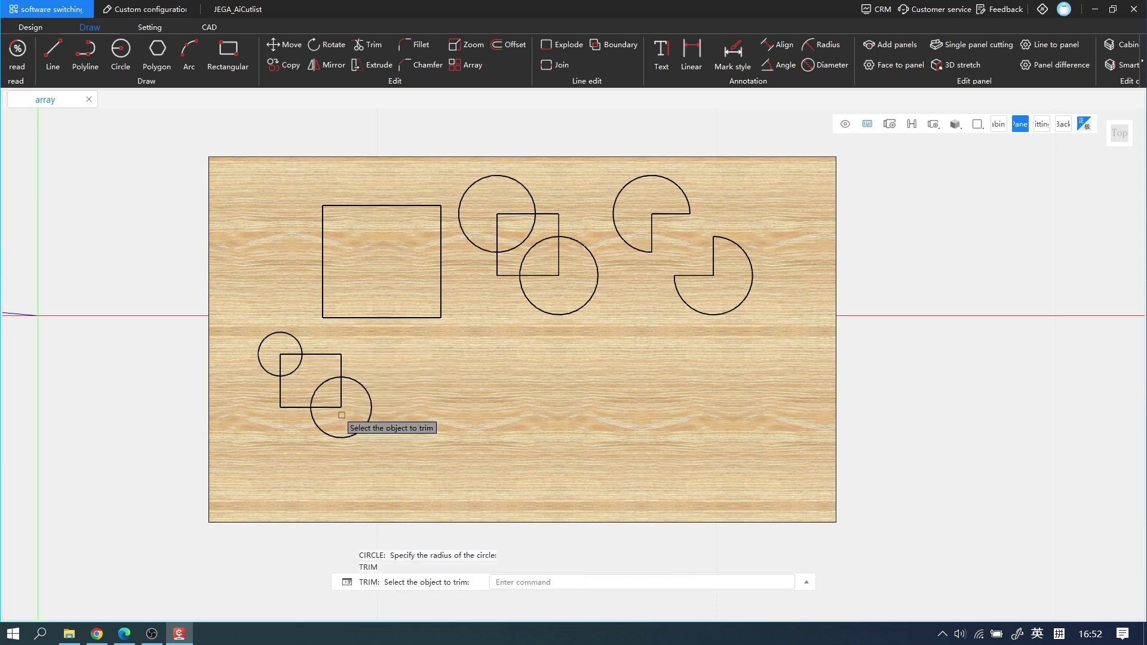
click(277, 365)
click(332, 414)
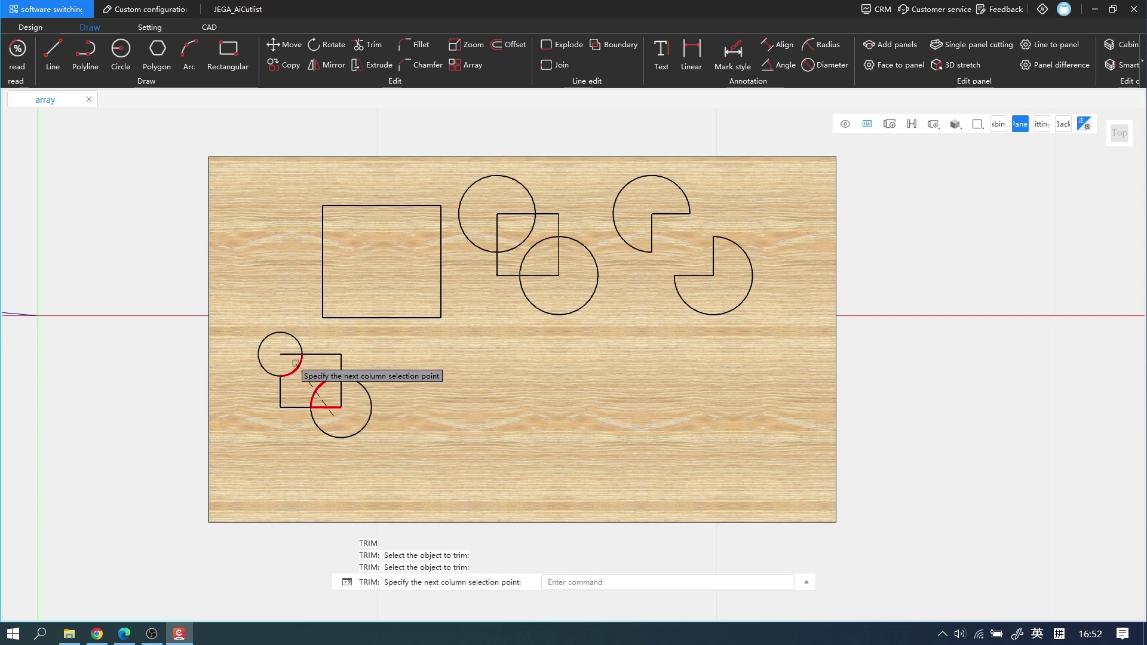
click(289, 360)
click(288, 348)
click(290, 361)
click(347, 400)
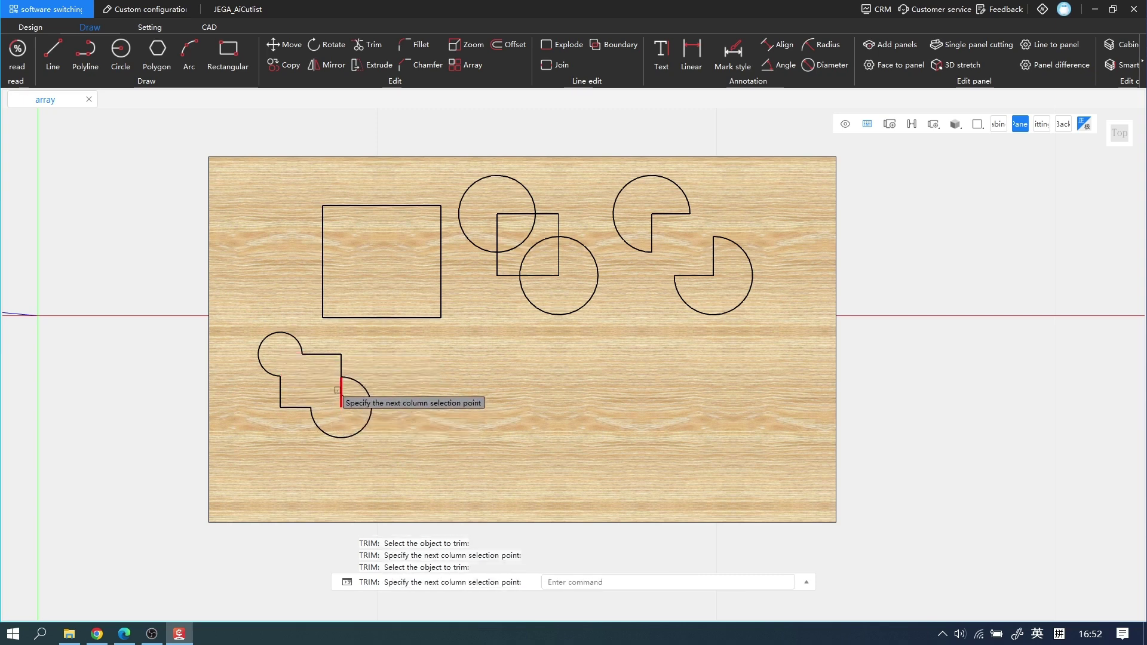
click(336, 388)
key(Escape)
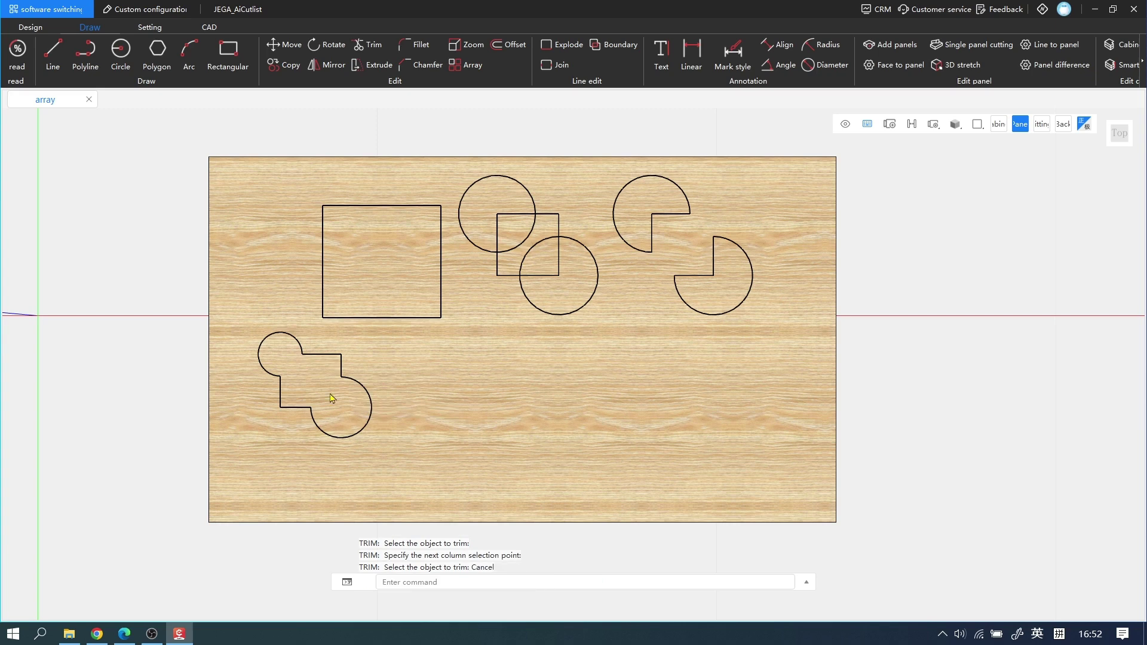
Join all segments of the trimmed lower-left contour into one polyline and select it.
text(j)
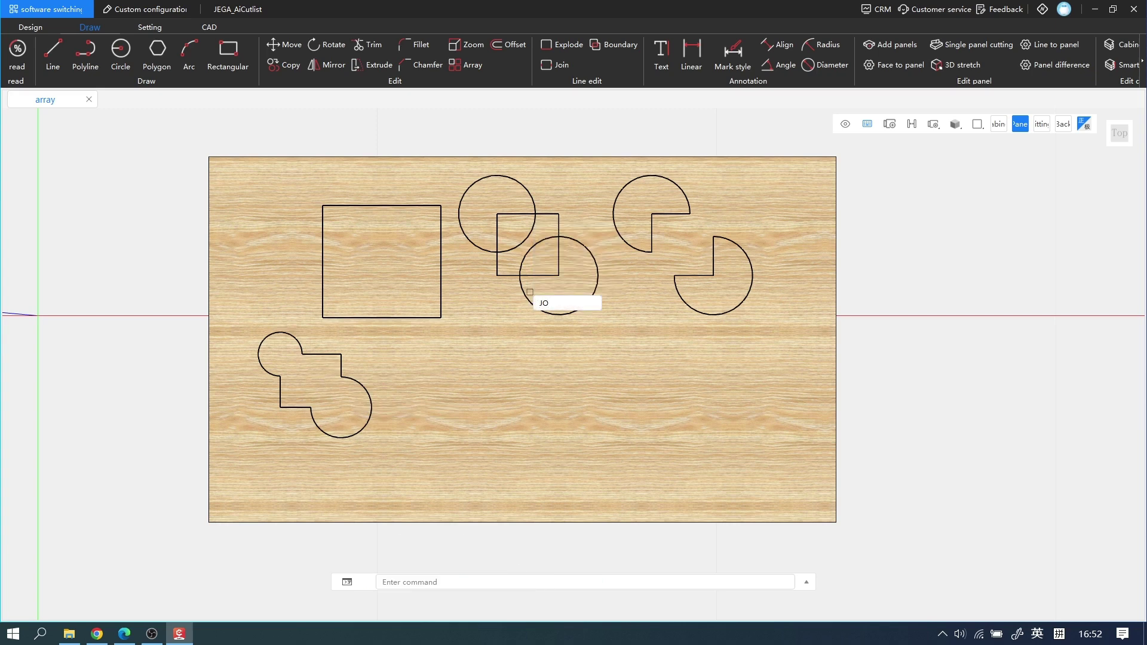
key(space)
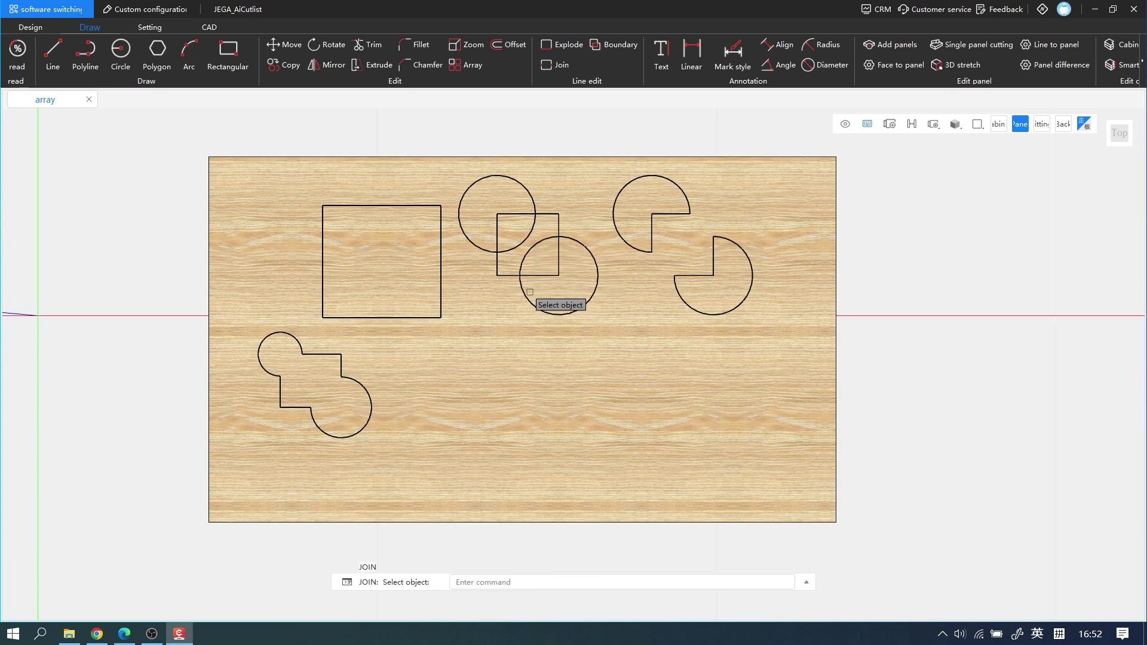
click(408, 460)
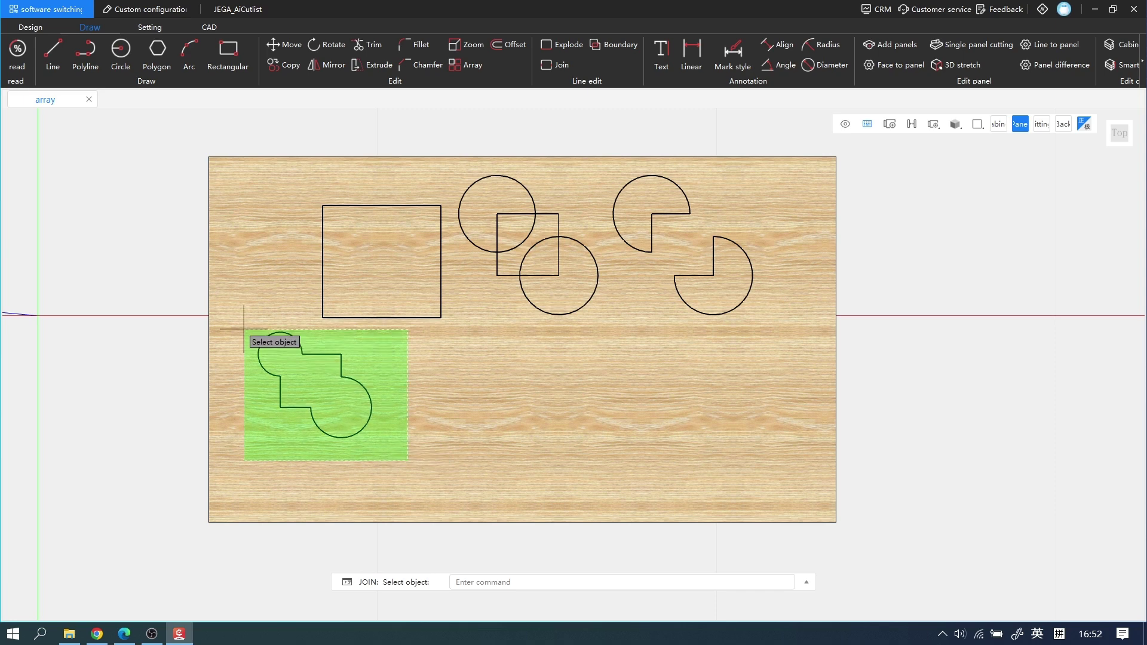
click(244, 328)
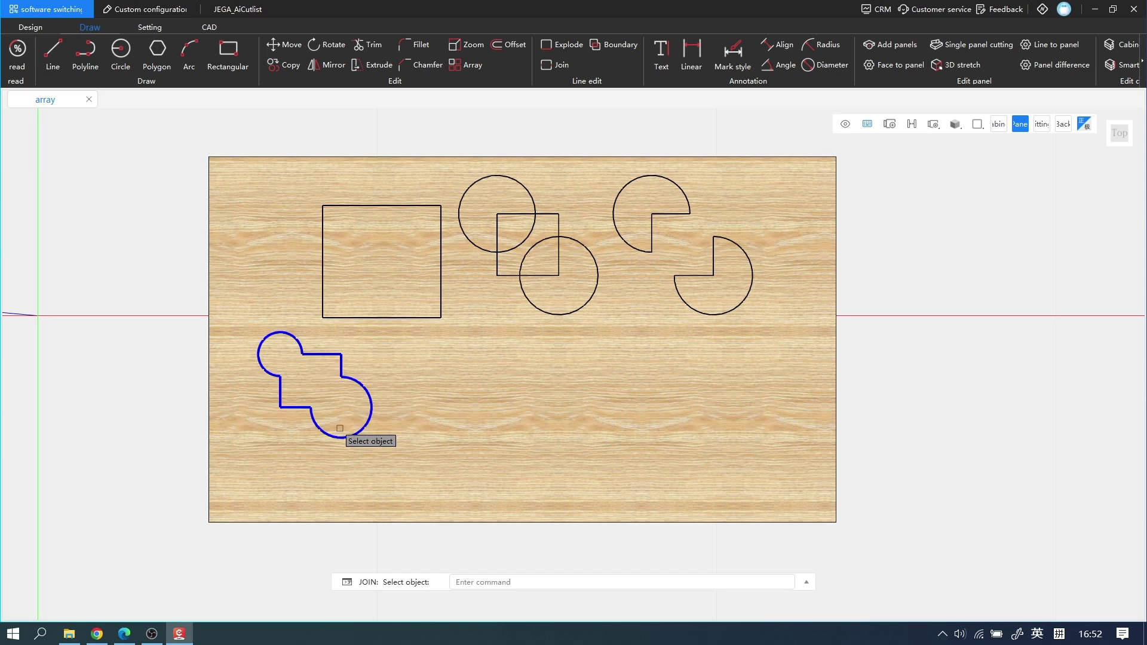
key(space)
click(320, 354)
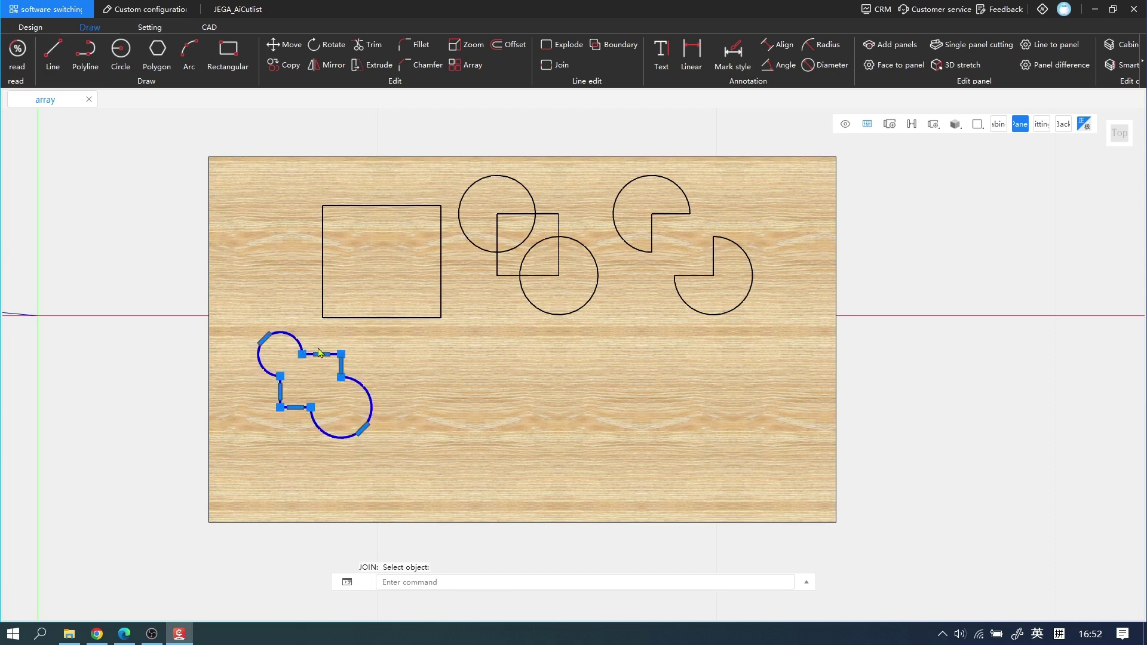